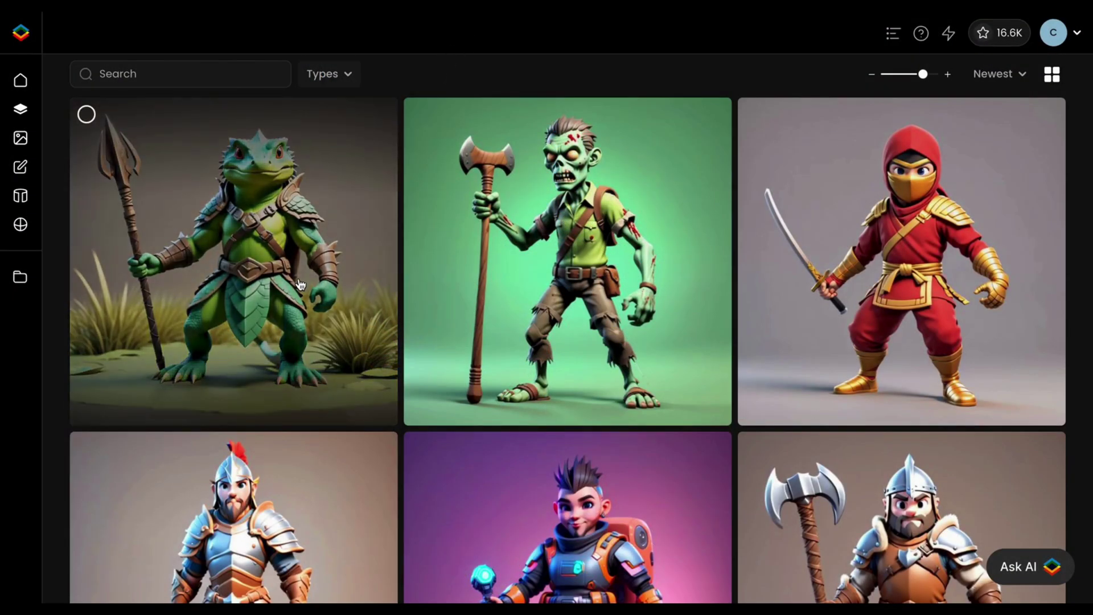
- Set the green lizard warrior image as the generation reference and preview it enlarged
left_click(301, 284)
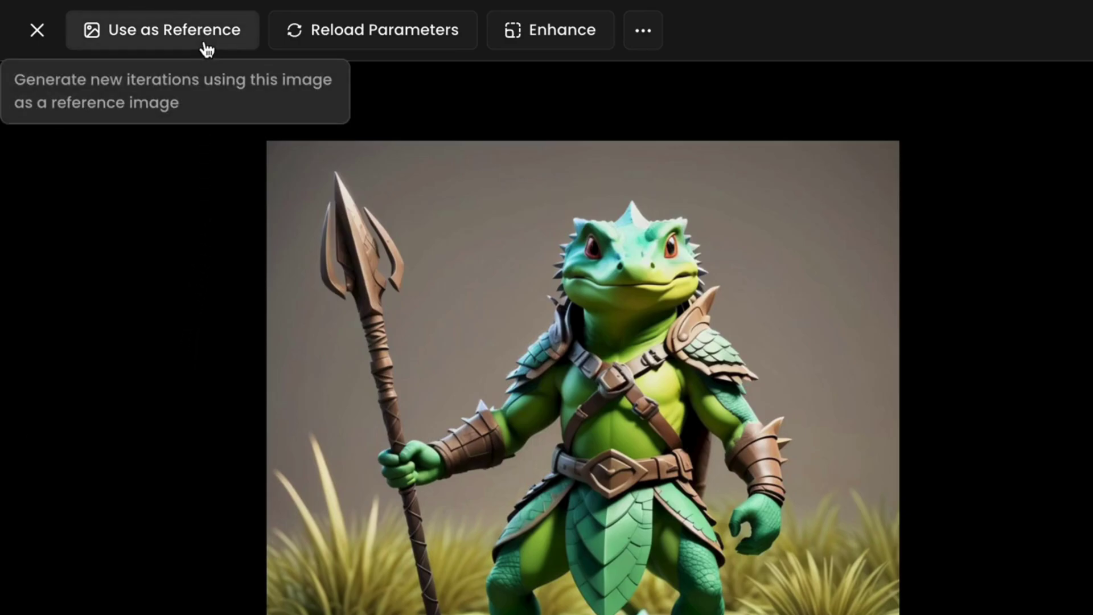
left_click(205, 47)
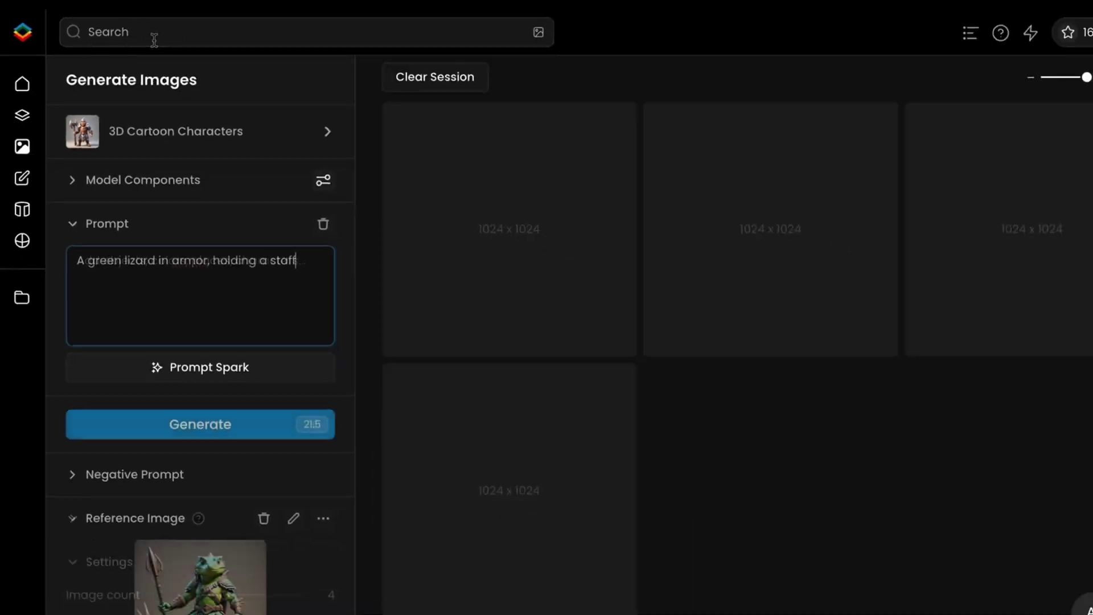
left_click(181, 568)
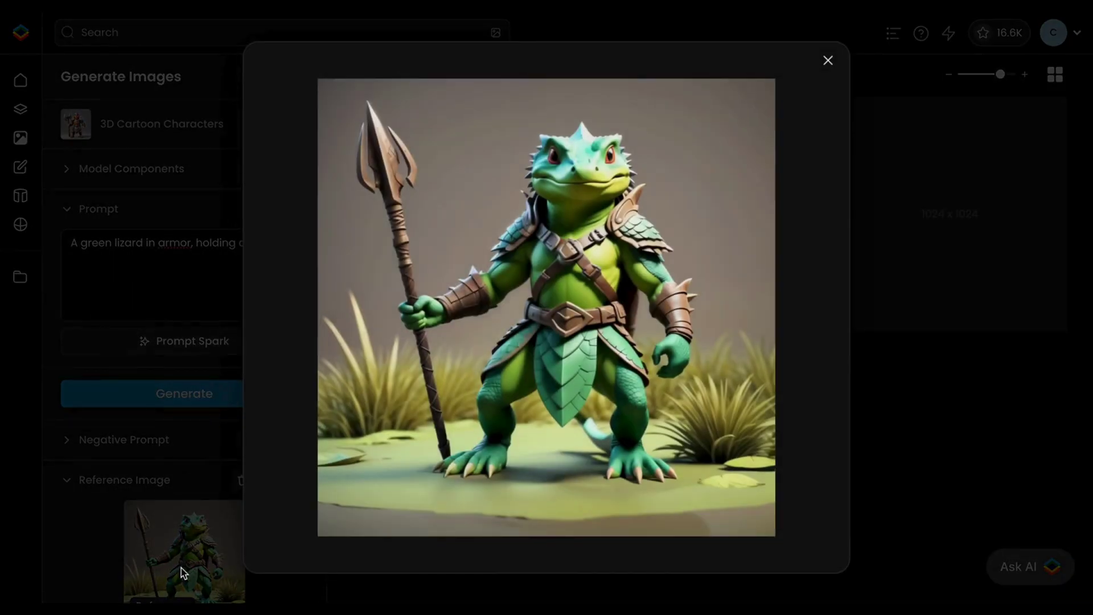
left_click(181, 568)
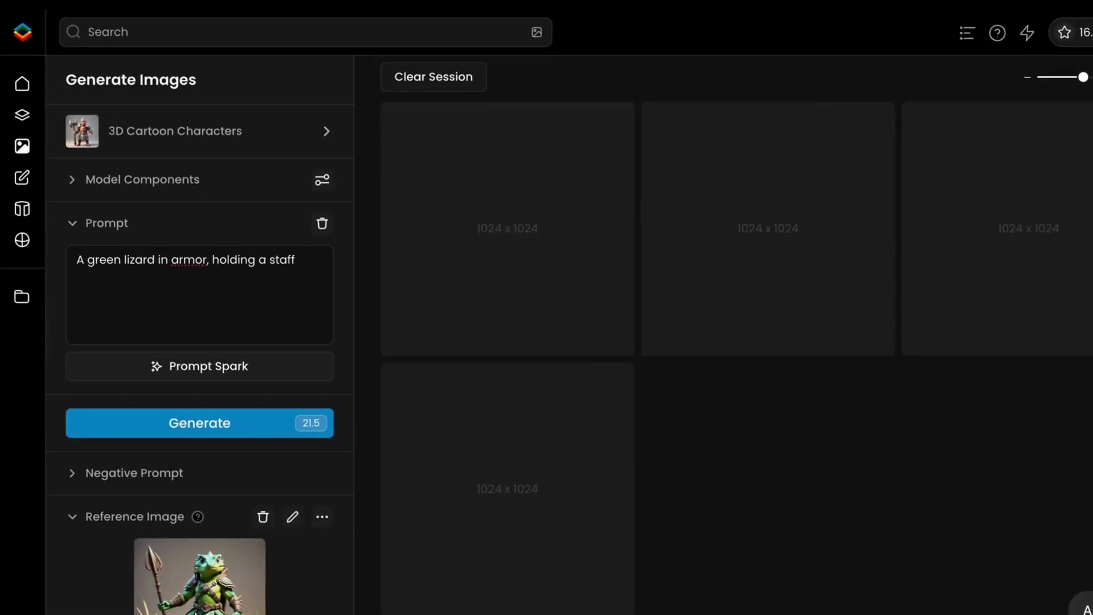
- Switch the lizard reference to ControlNet Depth, compare its depth map, and set influence to 83
scroll(267, 512, "down", 5)
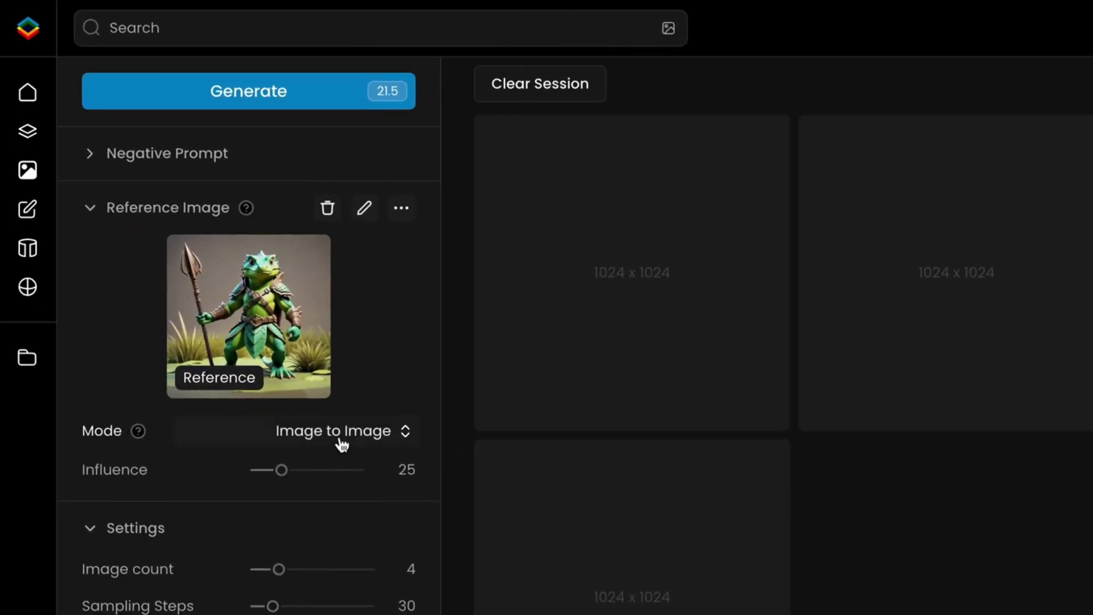
left_click(341, 444)
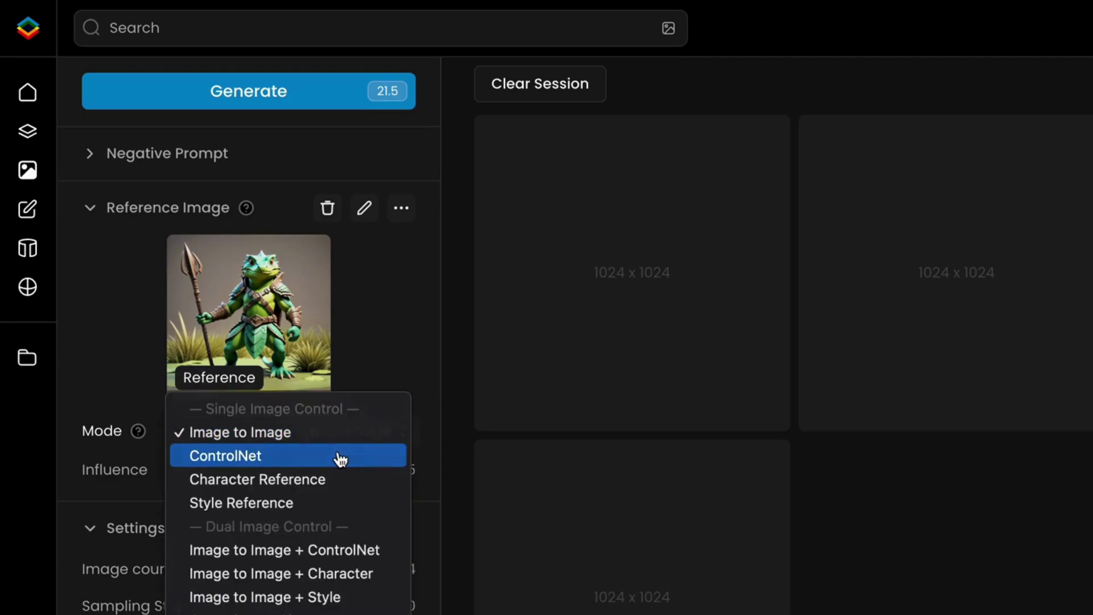
left_click(337, 456)
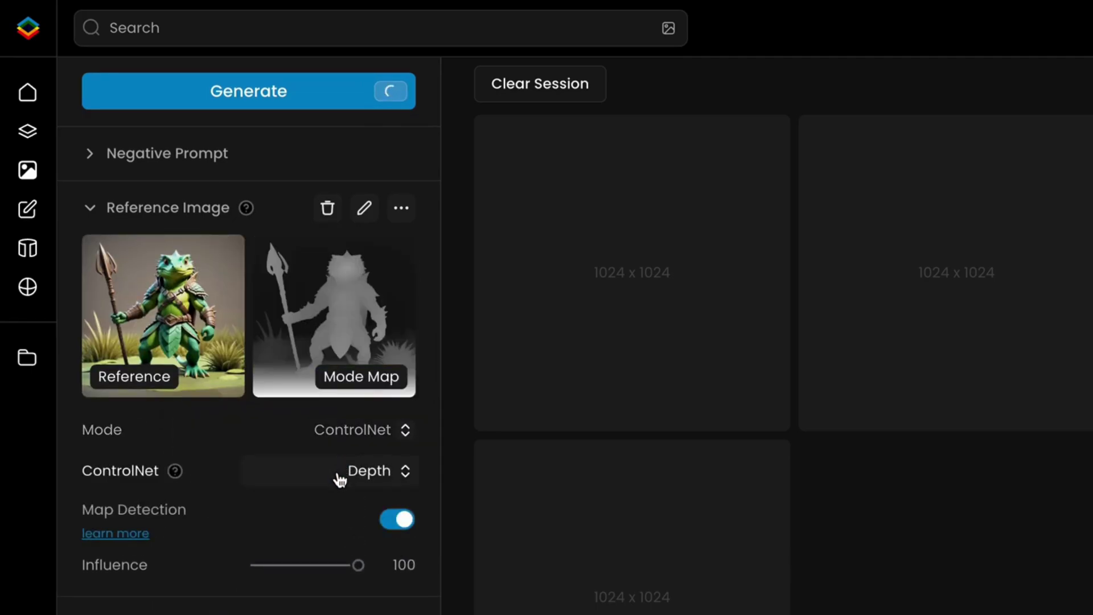
left_click(336, 319)
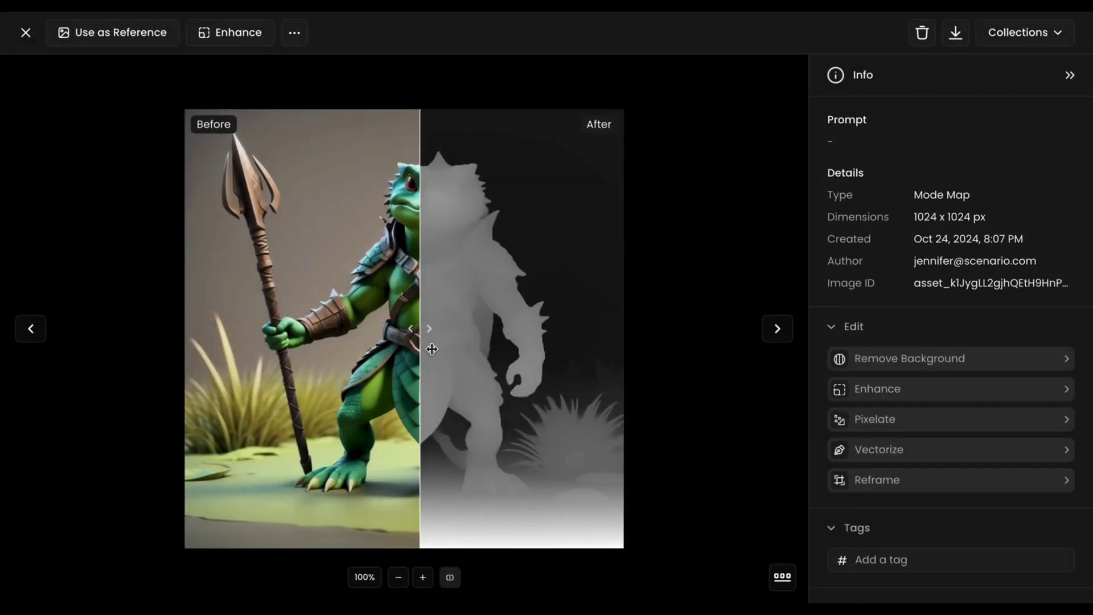
mouse_move(195, 357)
left_mouse_down()
mouse_move(183, 357)
mouse_move(203, 356)
left_mouse_up()
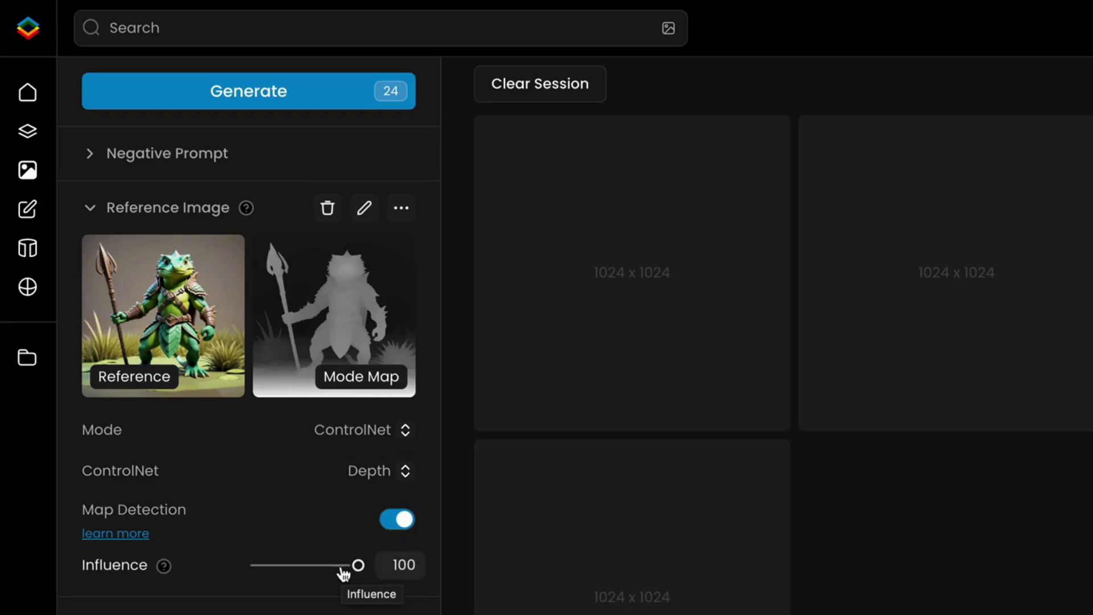
left_click(342, 566)
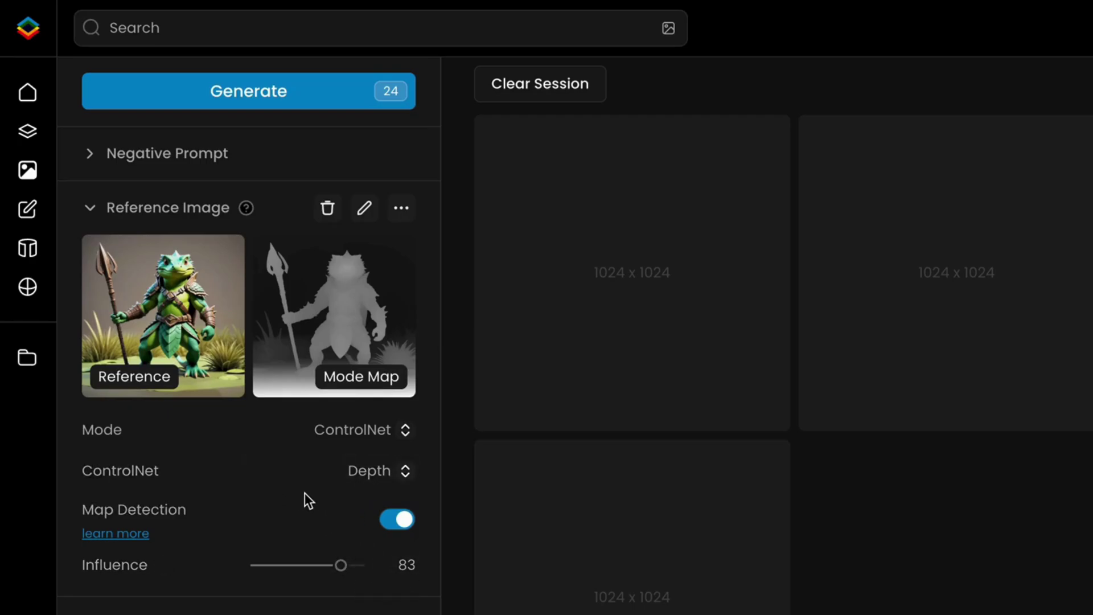
- Replace the lizard prompt with a blue-furred lion beast in silver armor and generate
scroll(305, 500, "up", 7)
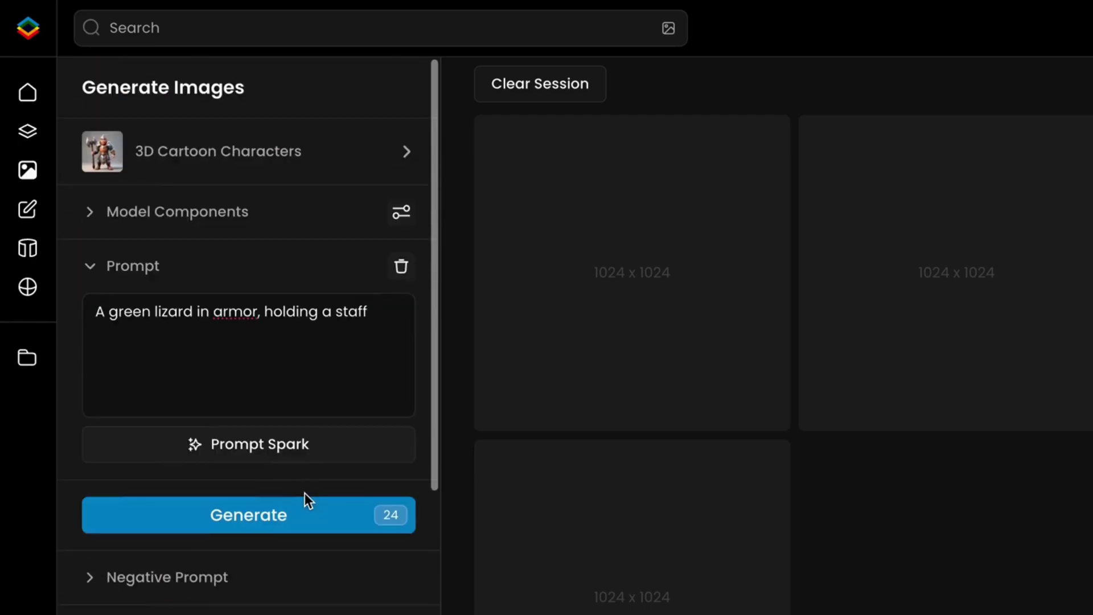
left_click_drag(376, 322, 95, 313)
key("BackSpace")
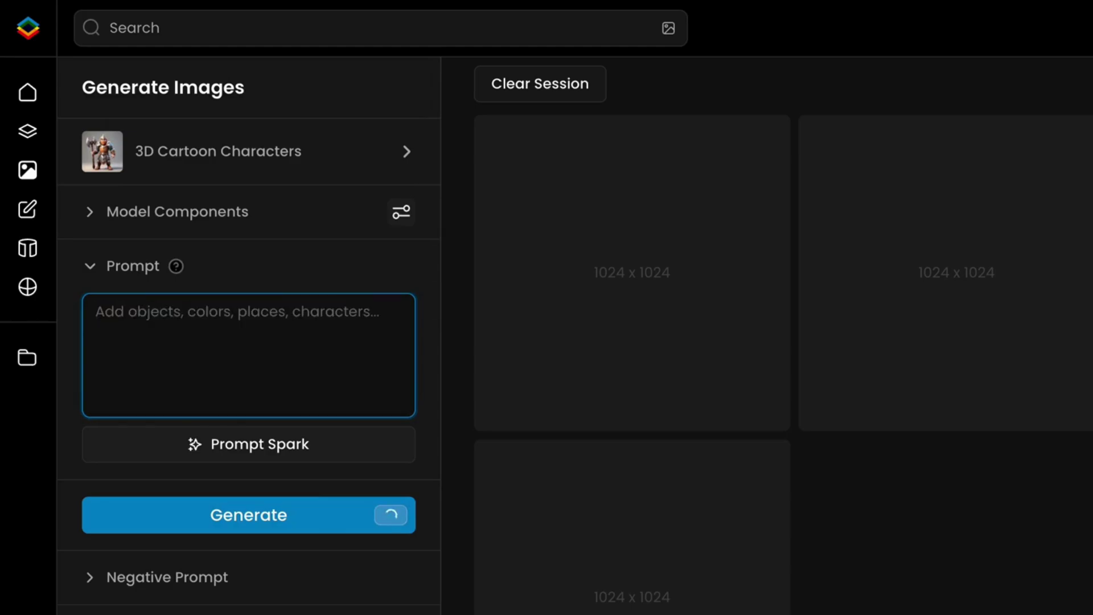
type("A lion")
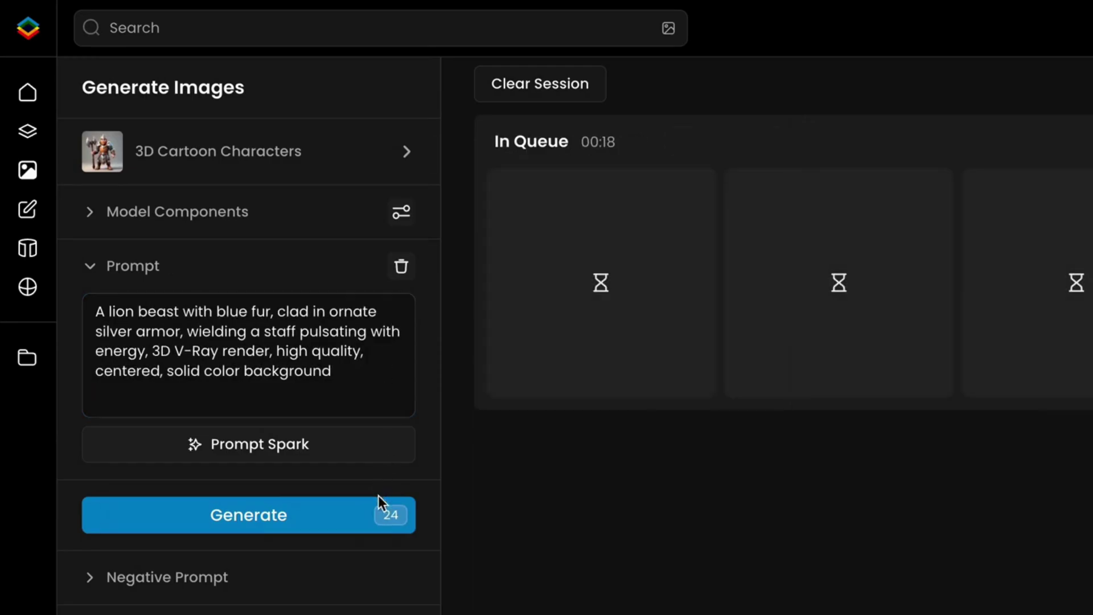
left_click(378, 514)
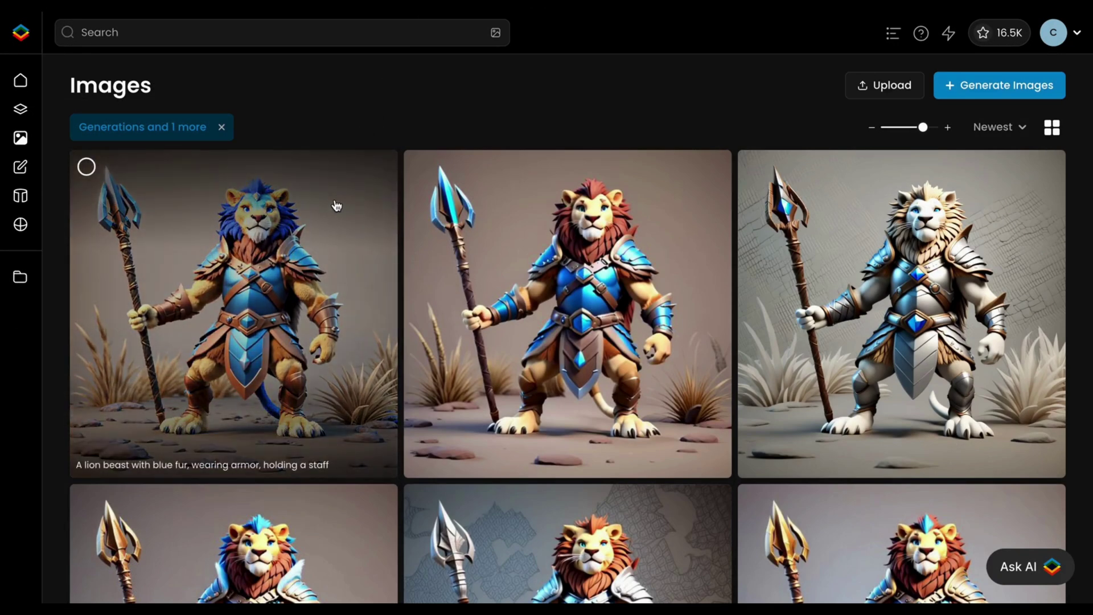
- View the first blue lion result and compare it against the original lizard
left_click(336, 206)
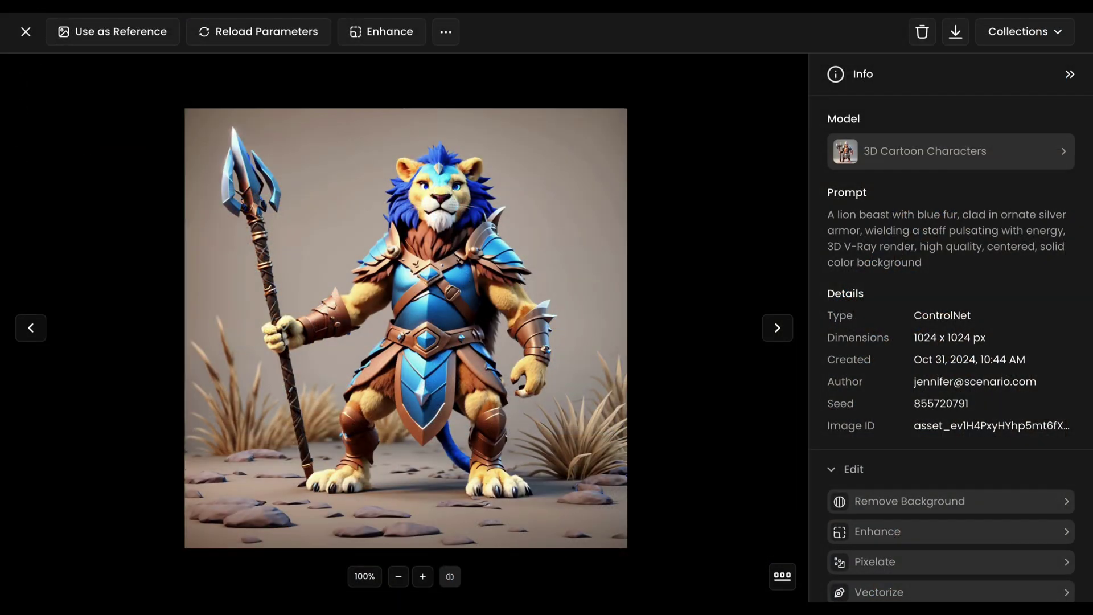
mouse_move(192, 354)
left_mouse_down()
mouse_move(542, 354)
mouse_move(185, 354)
left_mouse_up()
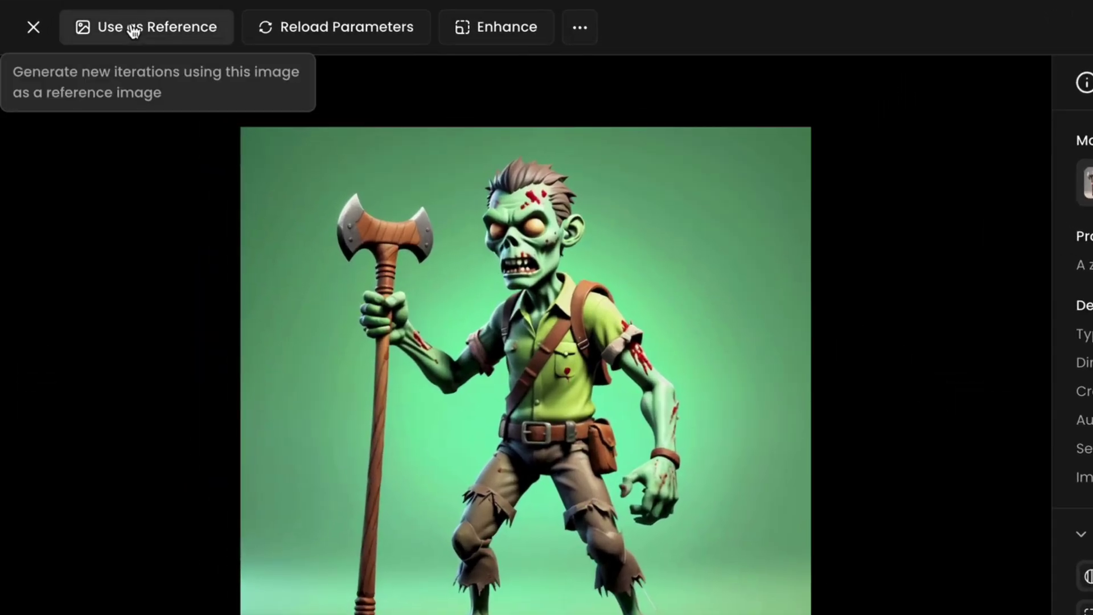
- Use the zombie as a ControlNet Structure reference, review its structure map, and set influence to 91
left_click(106, 33)
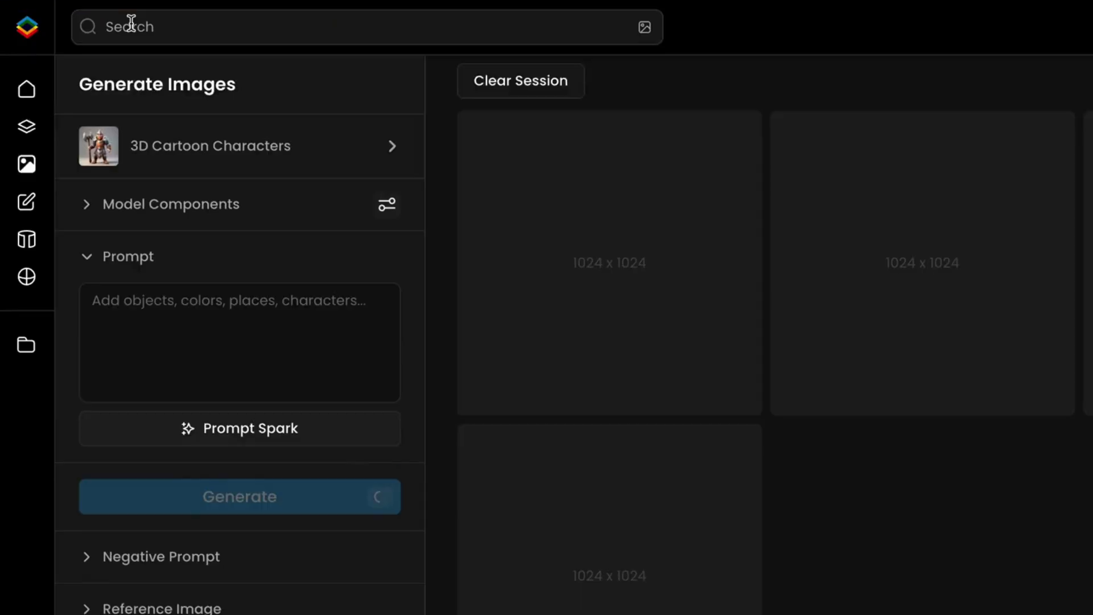
scroll(68, 85, "down", 7)
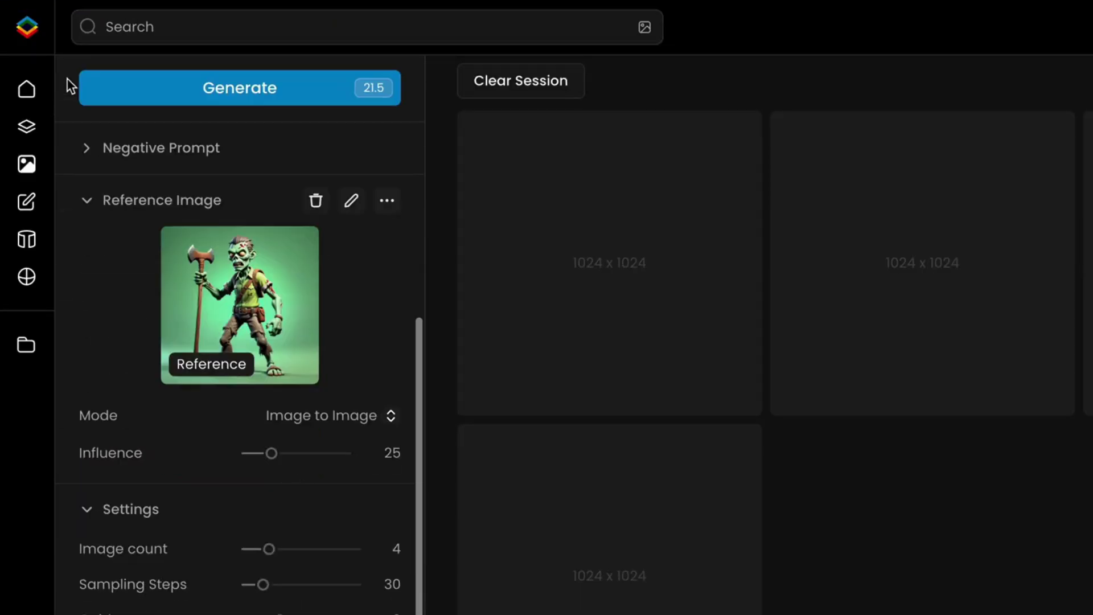
left_click(340, 415)
left_click(333, 440)
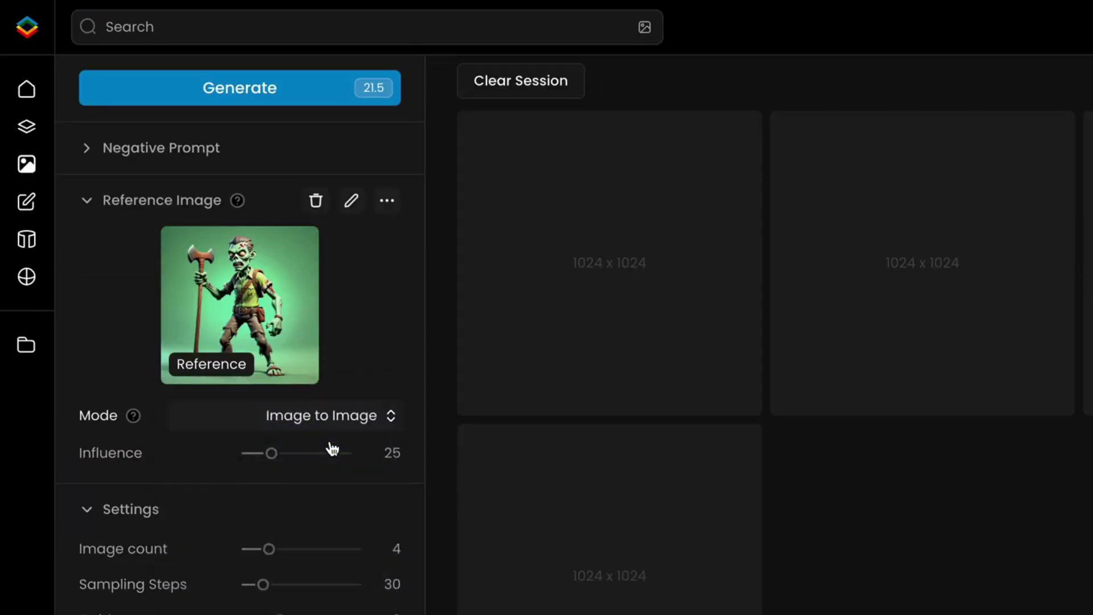
left_click(331, 455)
left_click(324, 478)
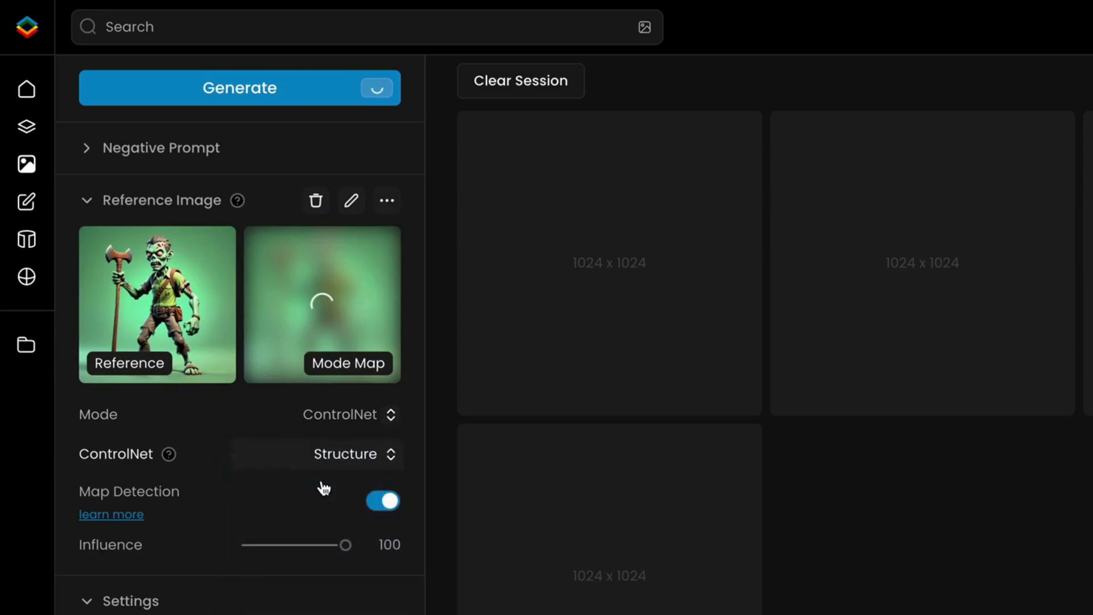
left_click(323, 304)
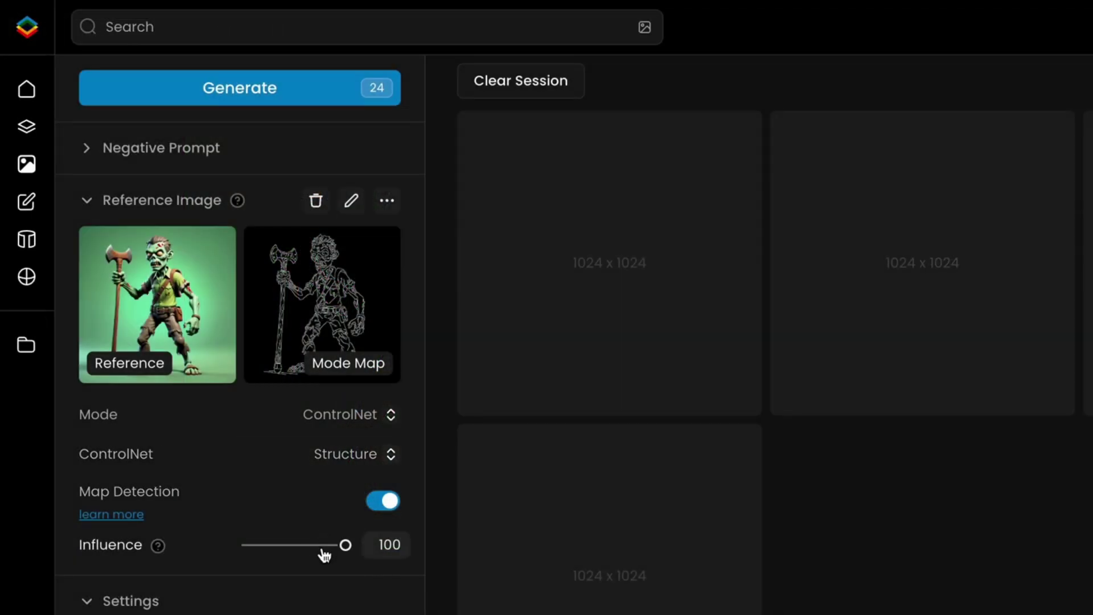
left_click_drag(341, 550, 339, 553)
- Replace the prompt with 'A wizard holding a magical staff, blue and orange robe, blue hat' and generate
scroll(337, 551, "up", 7)
left_click_drag(348, 349, 93, 287)
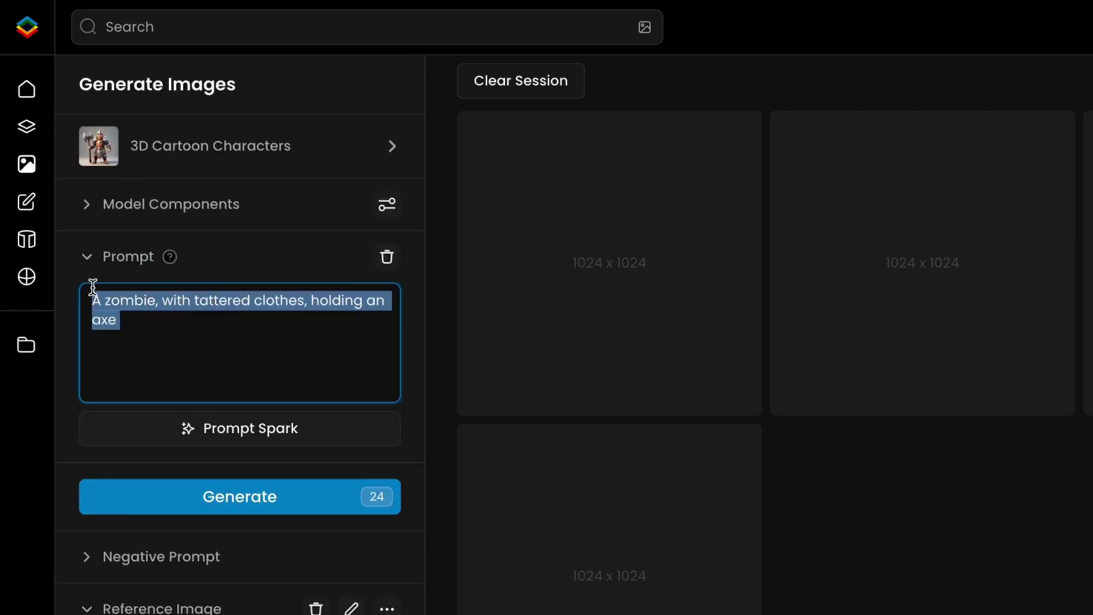
key("BackSpace")
type("A wi")
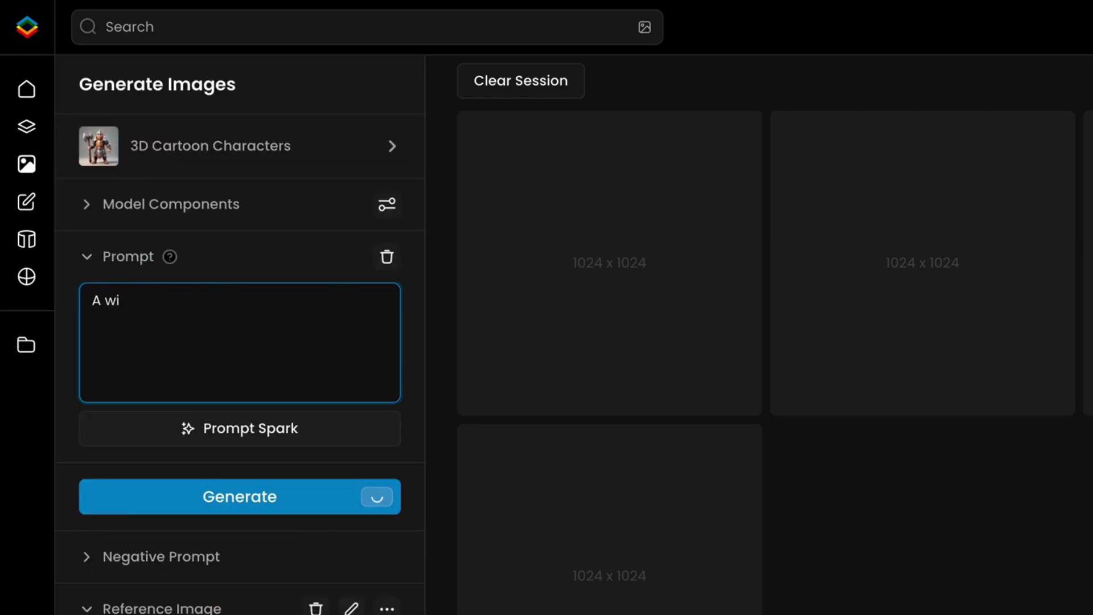
type("zard holding a magical staff, blue and orange robe, blue hat")
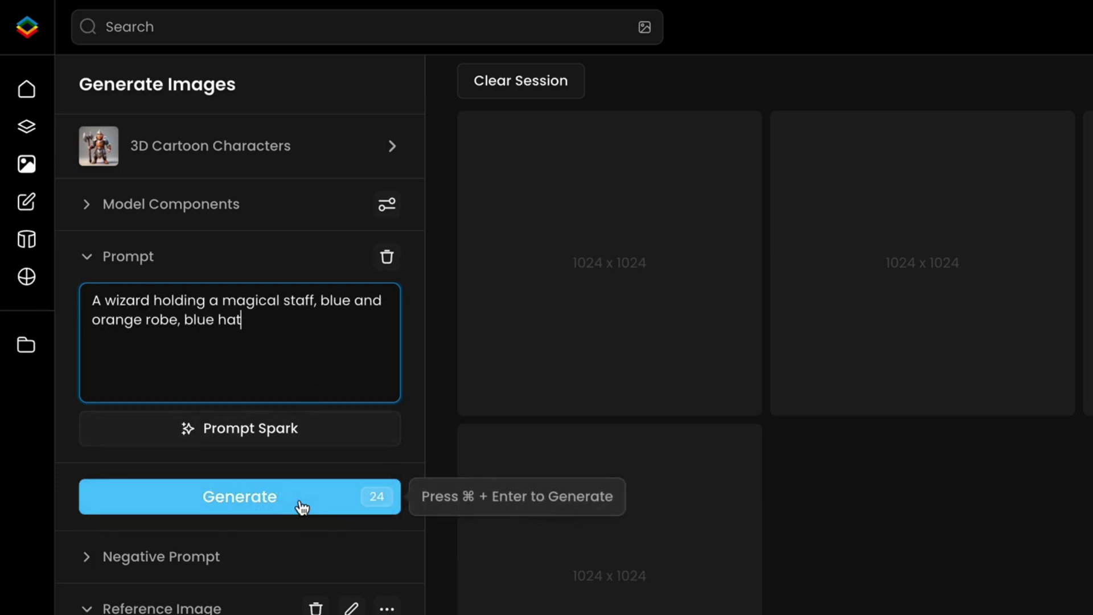
left_click(301, 506)
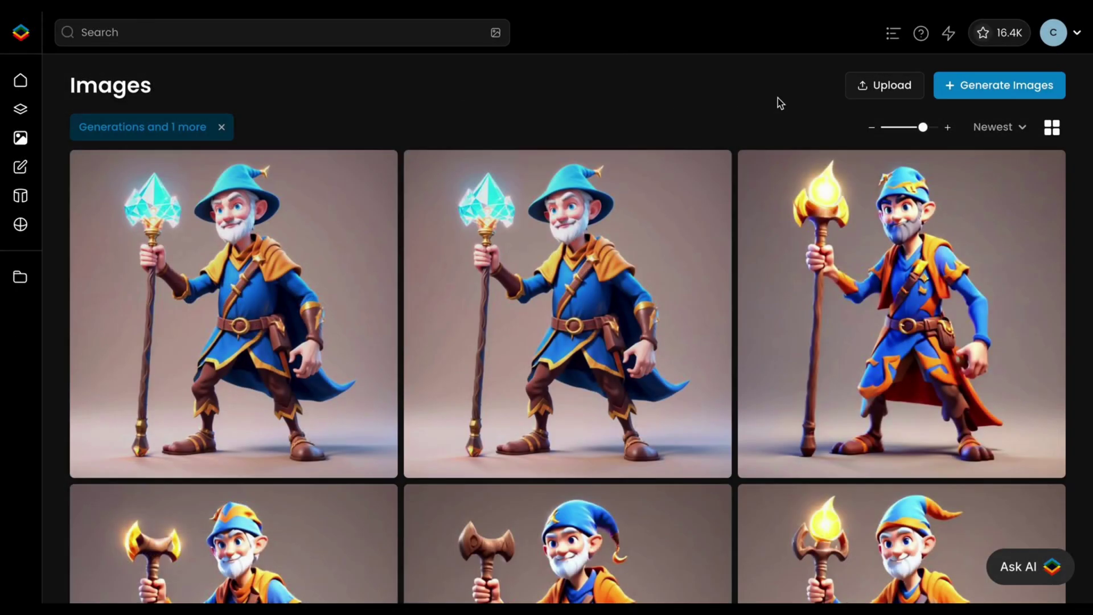
- View a generated wizard image and compare it against the zombie input
left_click(718, 215)
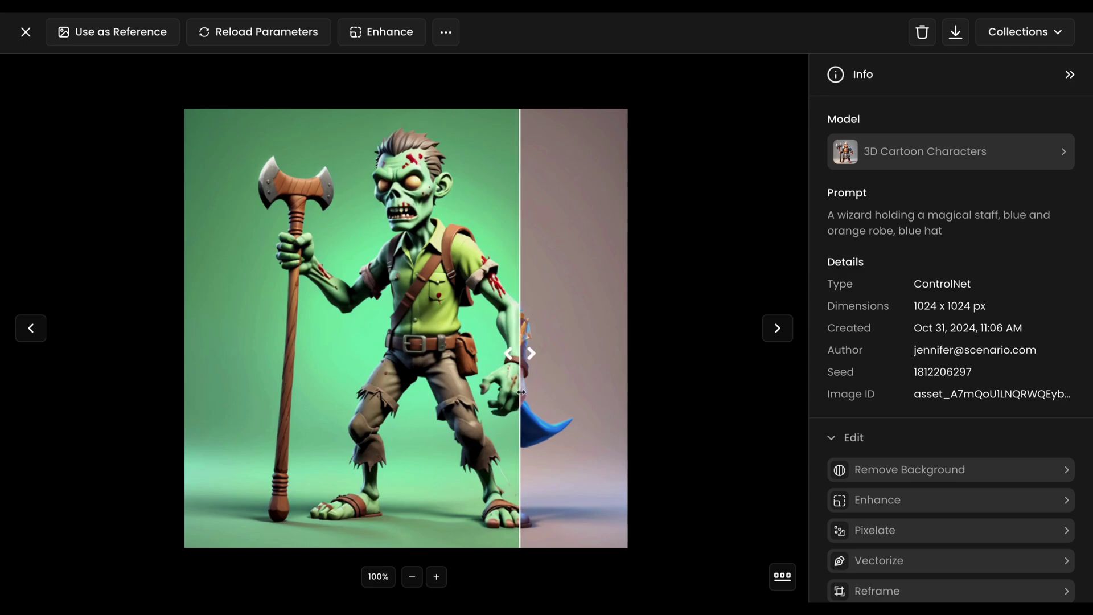
left_click_drag(521, 392, 184, 396)
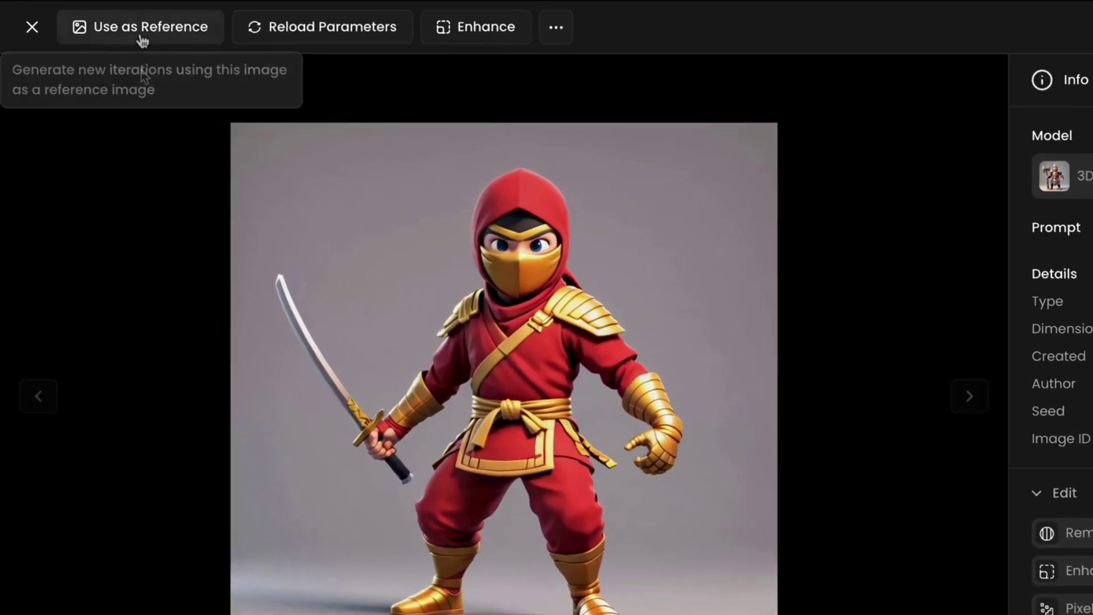
- Use the red ninja as a ControlNet Pose reference, check its pose skeleton, and set influence to 80
left_click(140, 33)
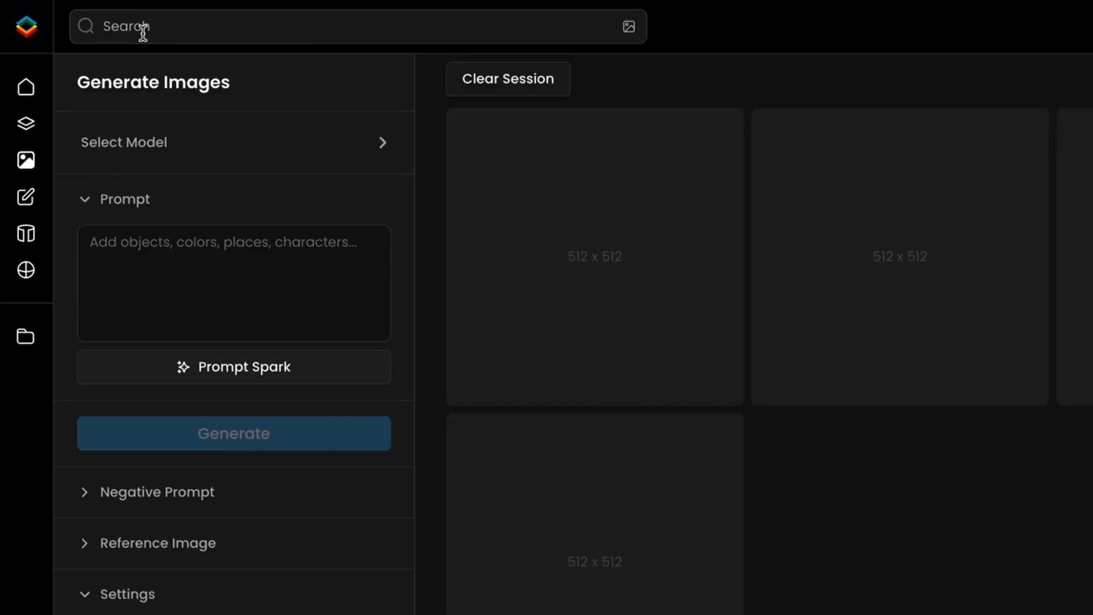
scroll(67, 169, "down", 5)
left_click(311, 405)
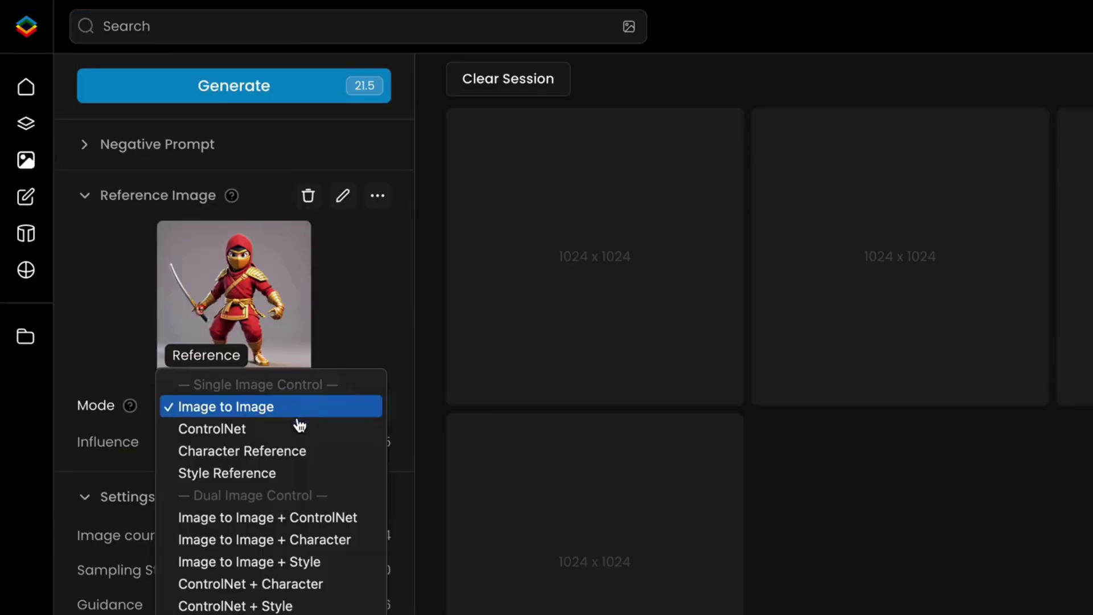
left_click(296, 427)
left_click(305, 443)
left_click(312, 490)
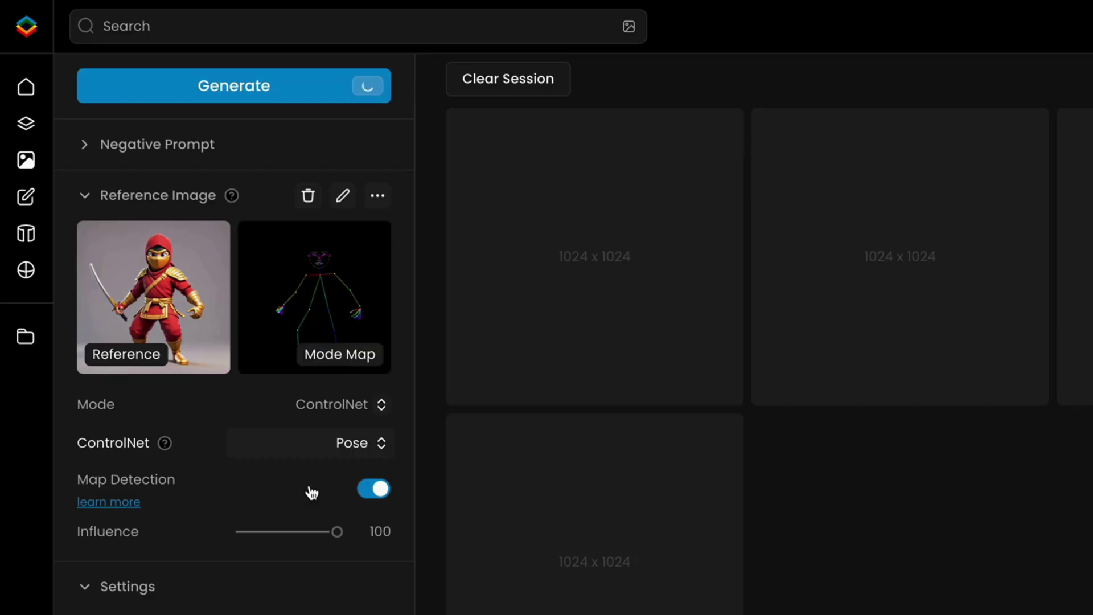
left_click(314, 296)
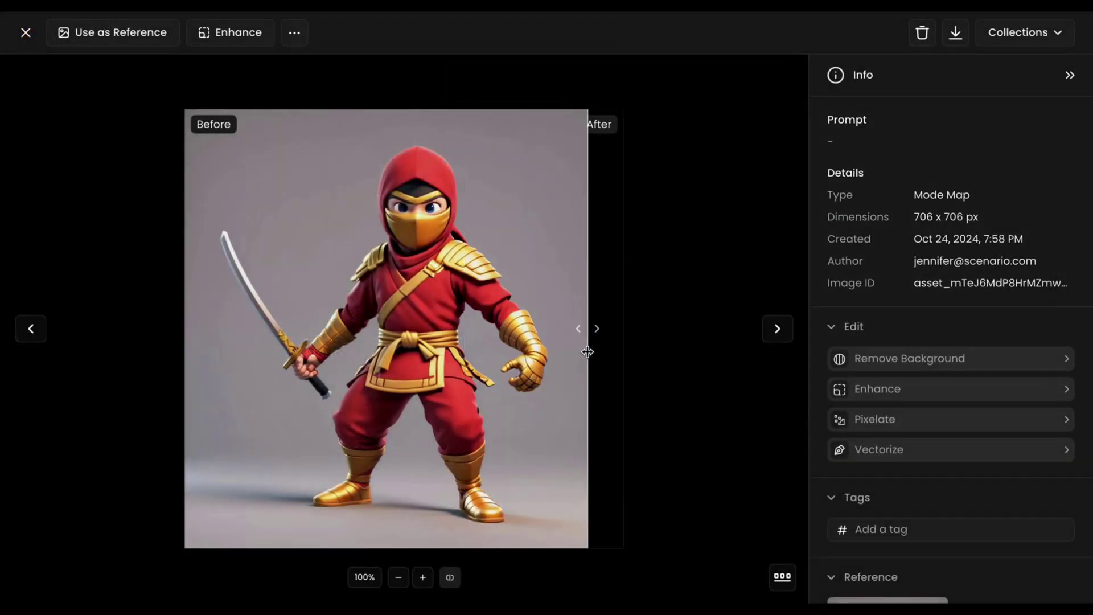
left_click_drag(587, 351, 209, 373)
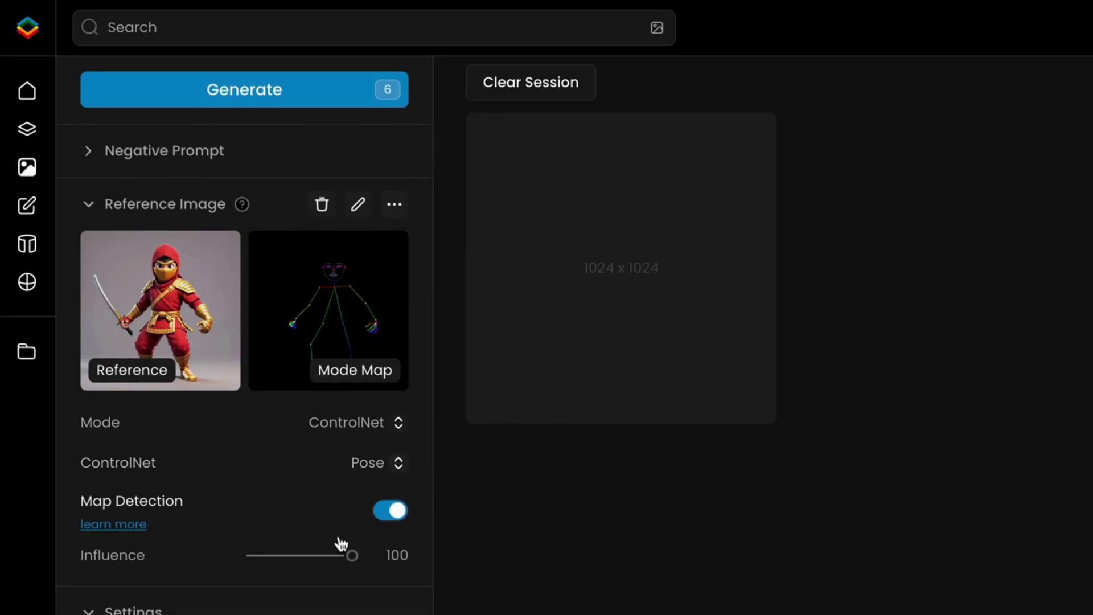
left_click_drag(350, 557, 333, 562)
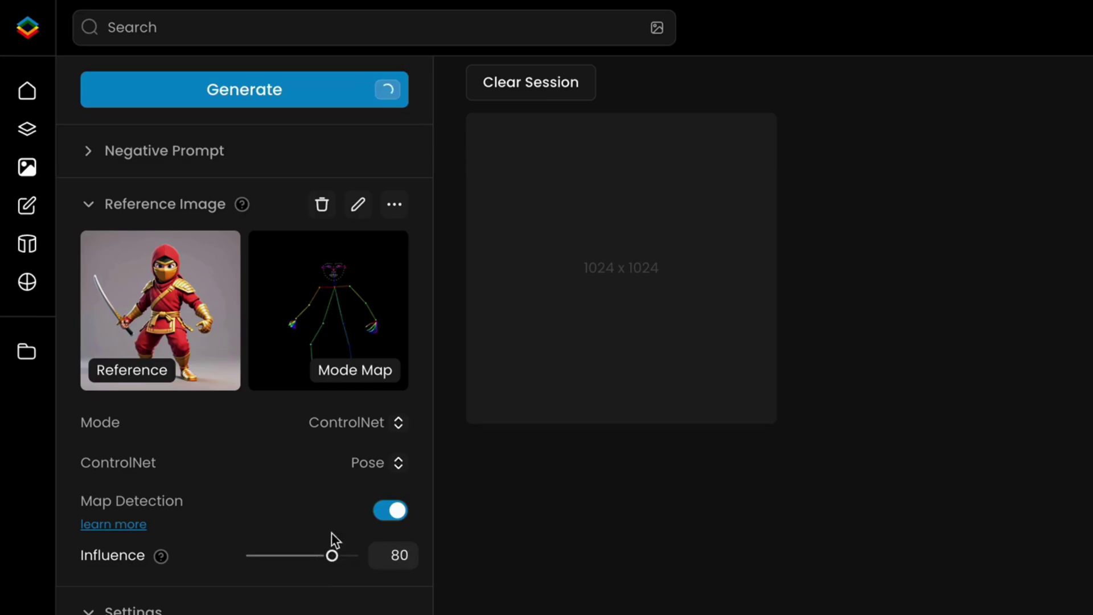
- Generate images from the prompt 'A medieval warrior, holding a battle axe'
scroll(327, 479, "up", 7)
left_click(305, 338)
type("A medieval warrior, holding a battle axe")
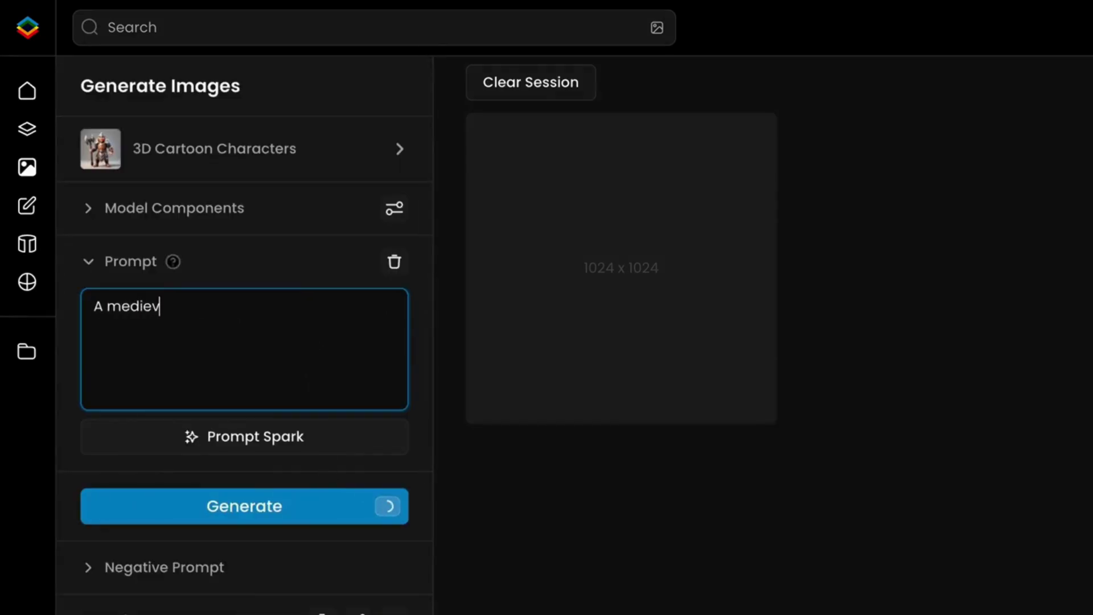
left_click(309, 511)
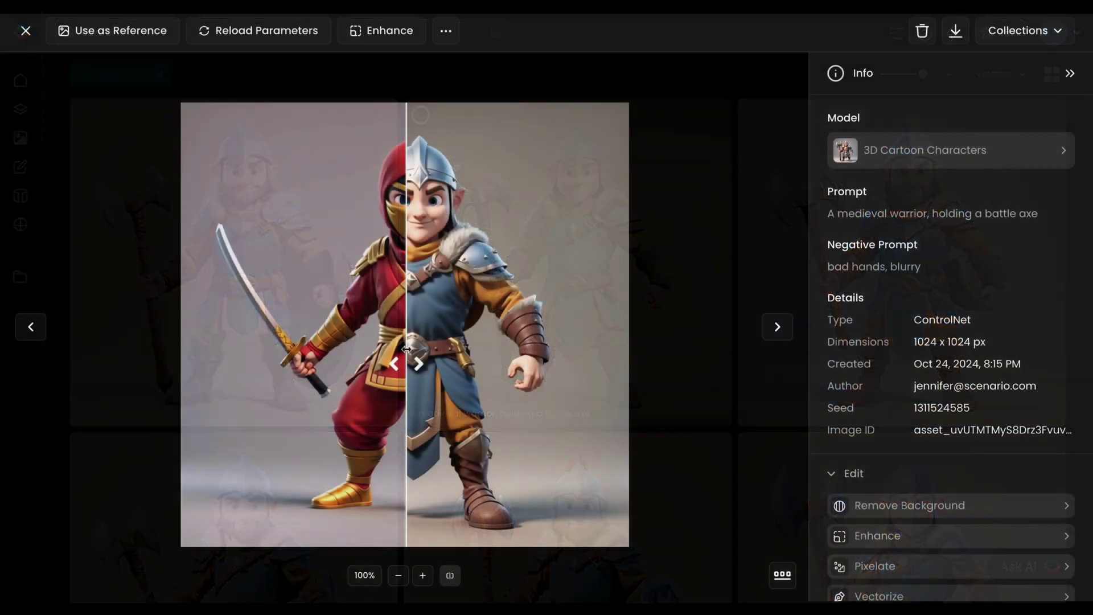
- Reveal the full medieval warrior result over the ninja pose reference
left_click_drag(415, 361, 177, 364)
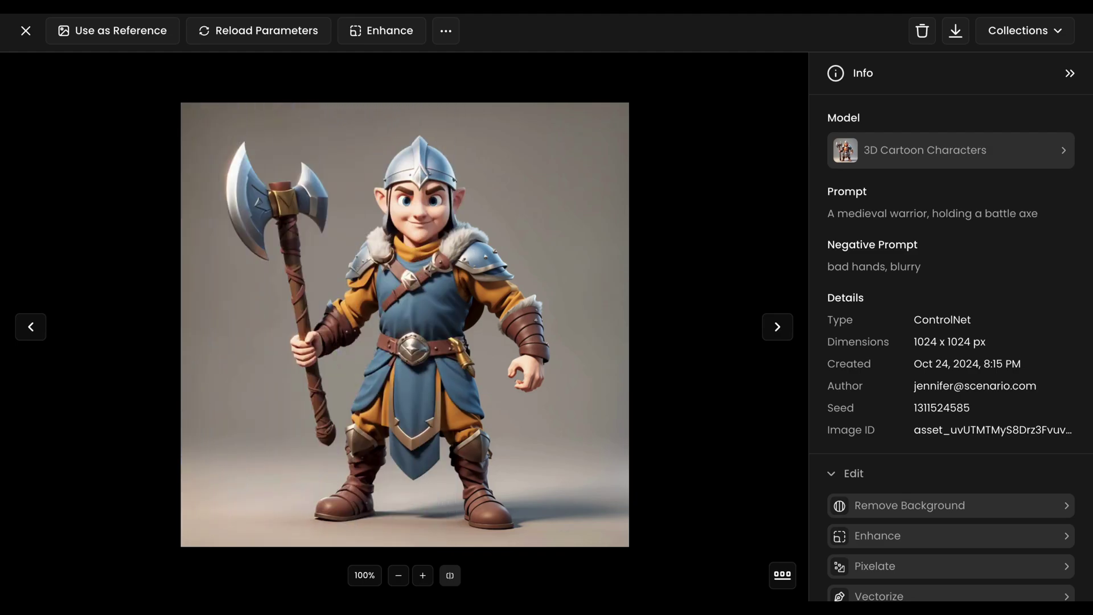